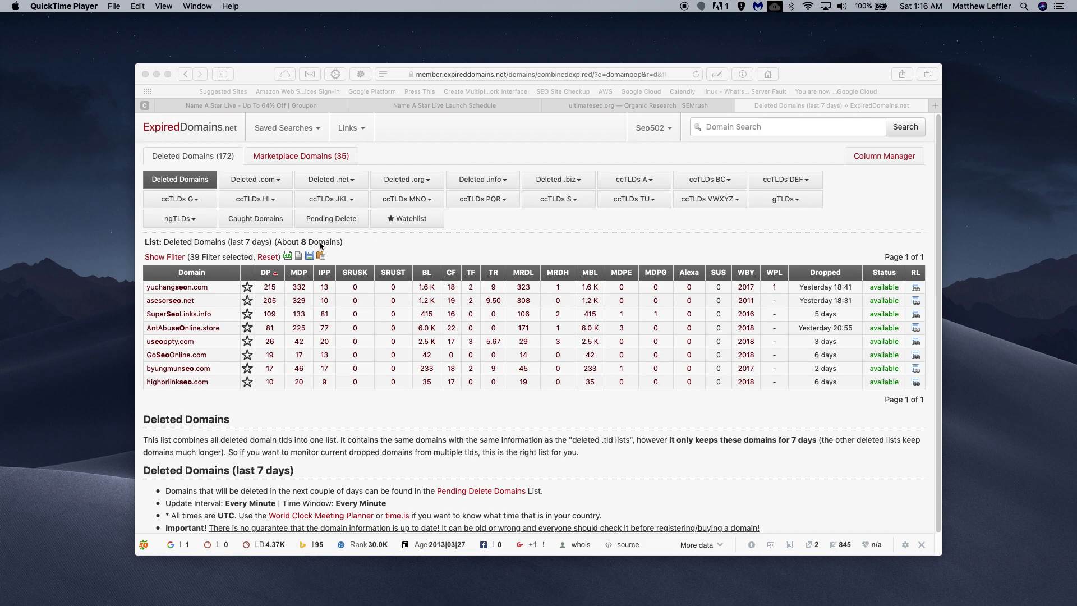
Step: Sort the Deleted Domains table by DP in ascending order, lowest first
{"action": "left_click", "coordinate": [266, 273]}
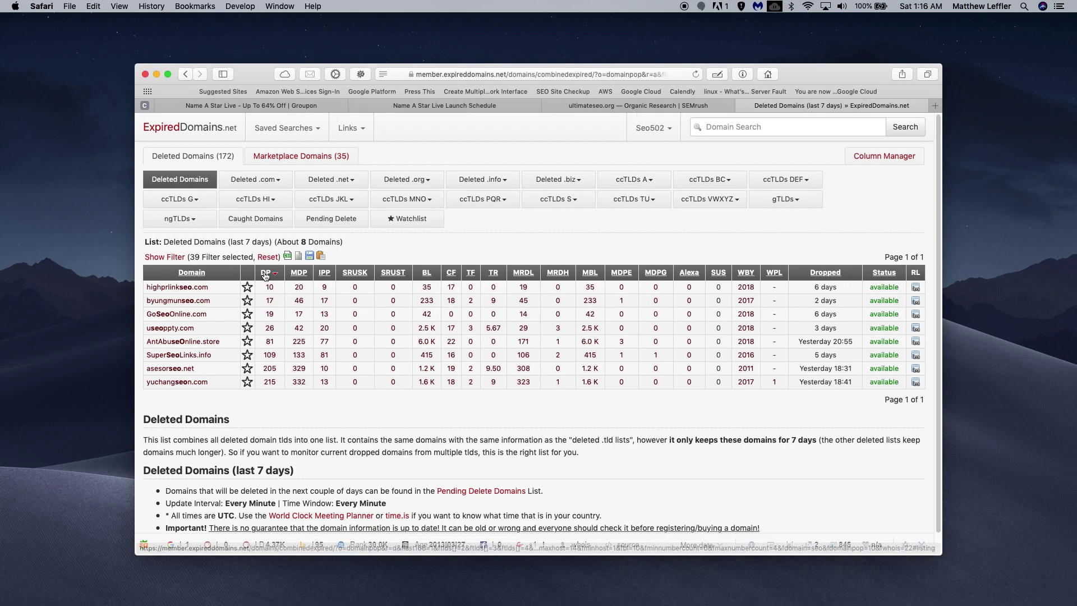
Step: Re-sort the Deleted Domains table by DP descending, topped by 215, and review WBY and metrics
{"action": "left_click", "coordinate": [265, 274]}
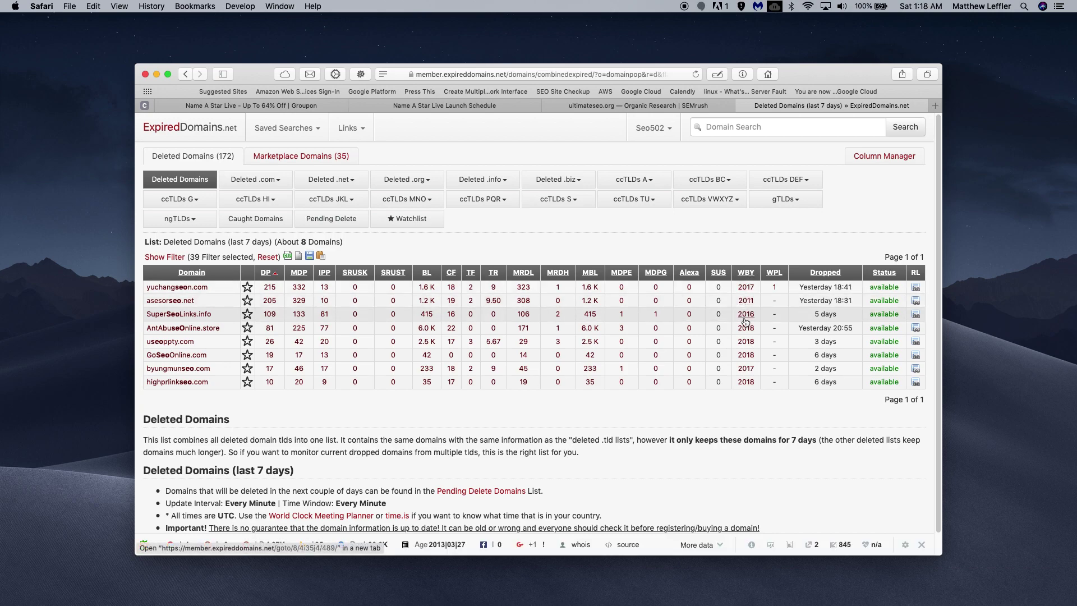
{"action": "mouse_move", "coordinate": [745, 321]}
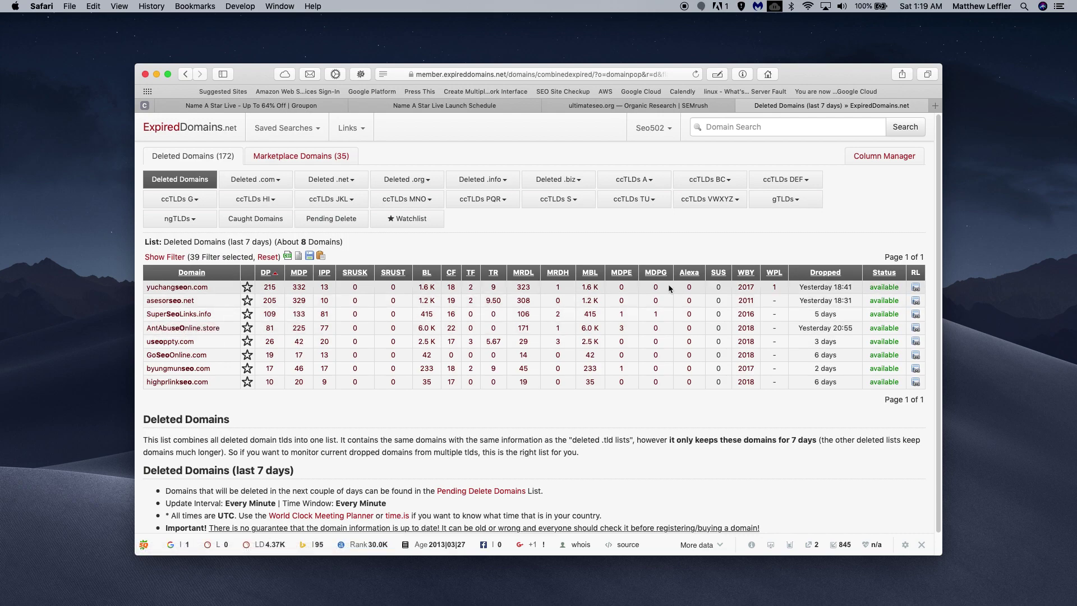
Step: Load the SEMrush Dashboard in a new Safari tab by entering 'semrush' in the address bar
{"action": "left_click", "coordinate": [934, 106]}
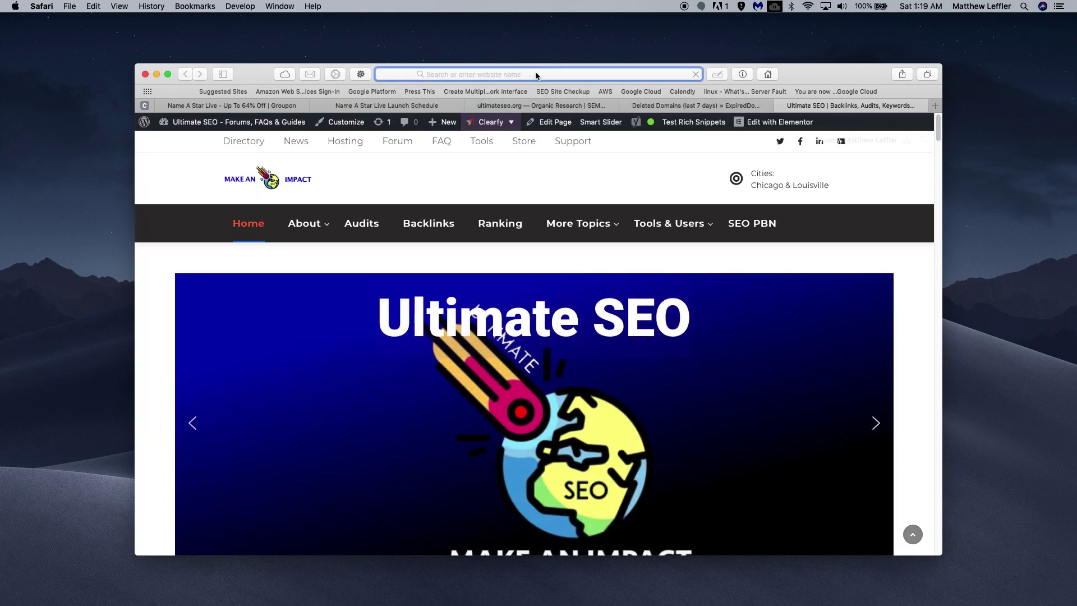
{"action": "left_click", "coordinate": [535, 73]}
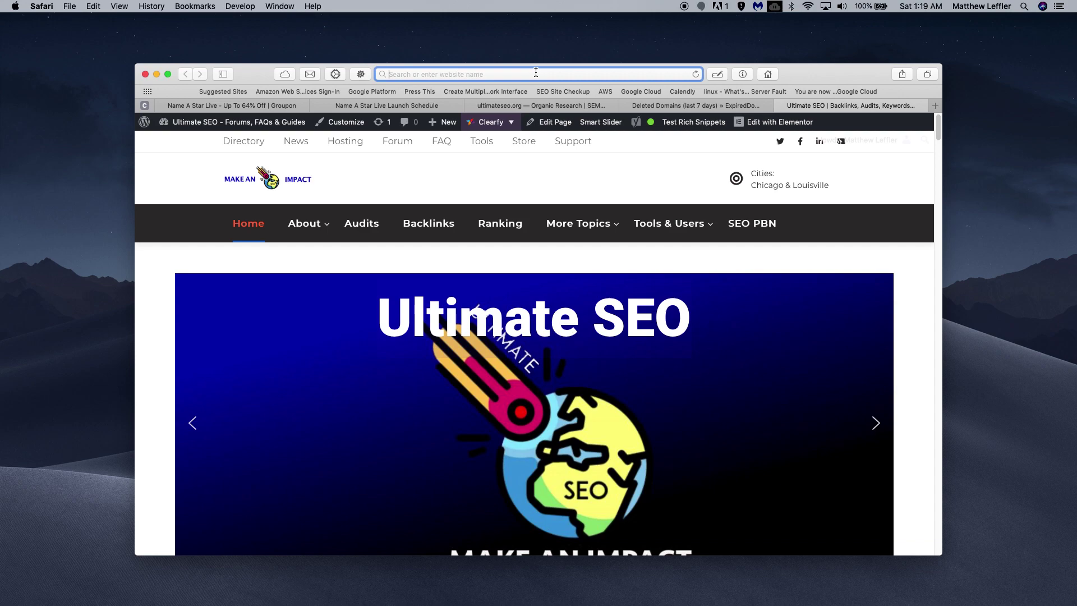
{"action": "type", "text": "semrus"}
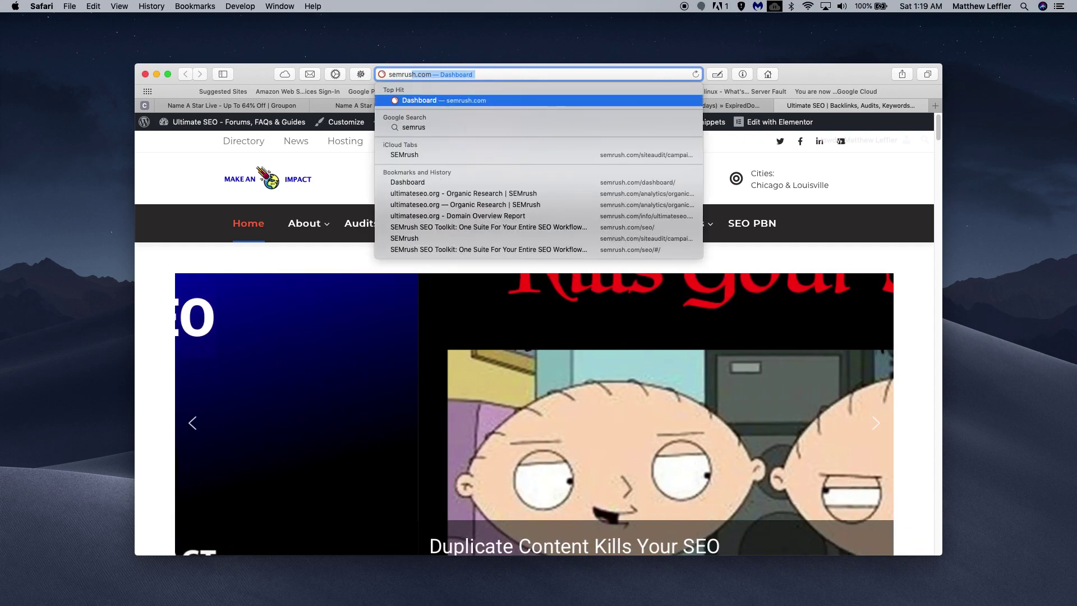
{"action": "type", "text": "h"}
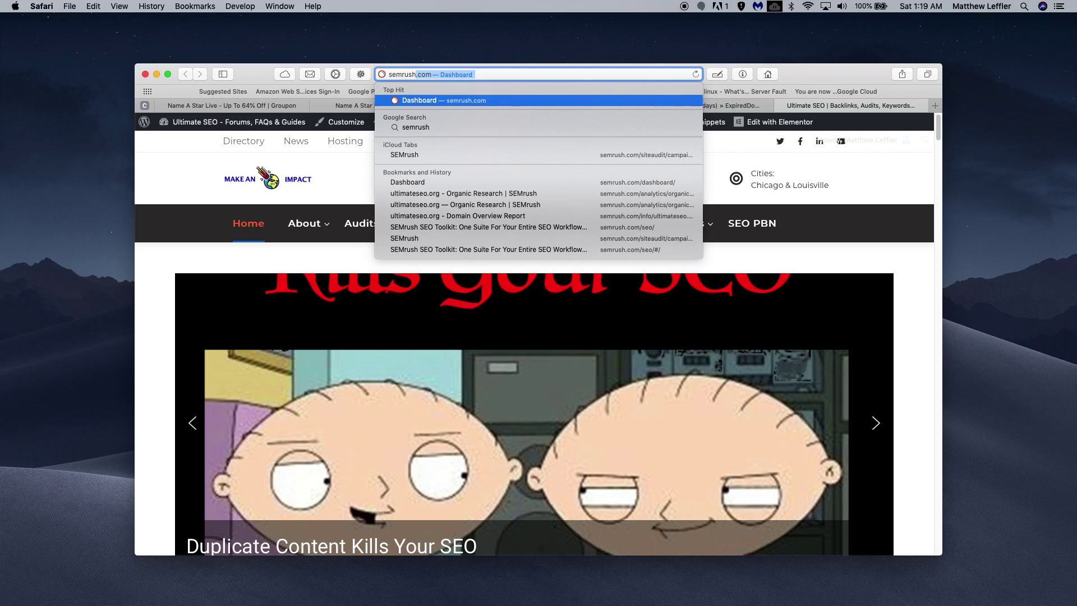
{"action": "key", "text": "Return"}
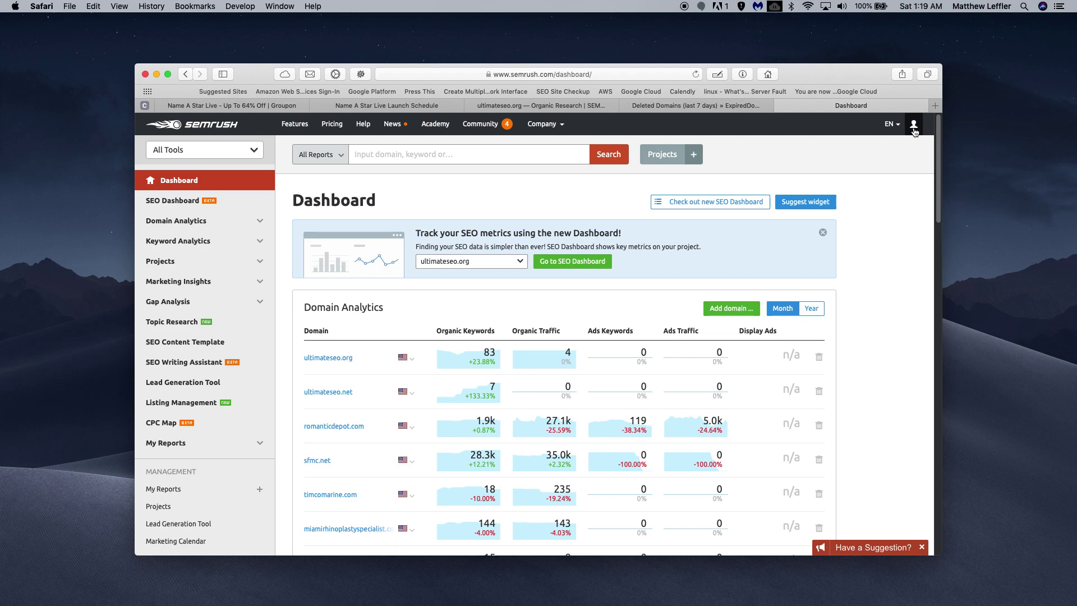
Step: Search SEMrush for superseolinks.info to get its Domain Overview (146K backlinks, 415 referring domains)
{"action": "left_click", "coordinate": [425, 161]}
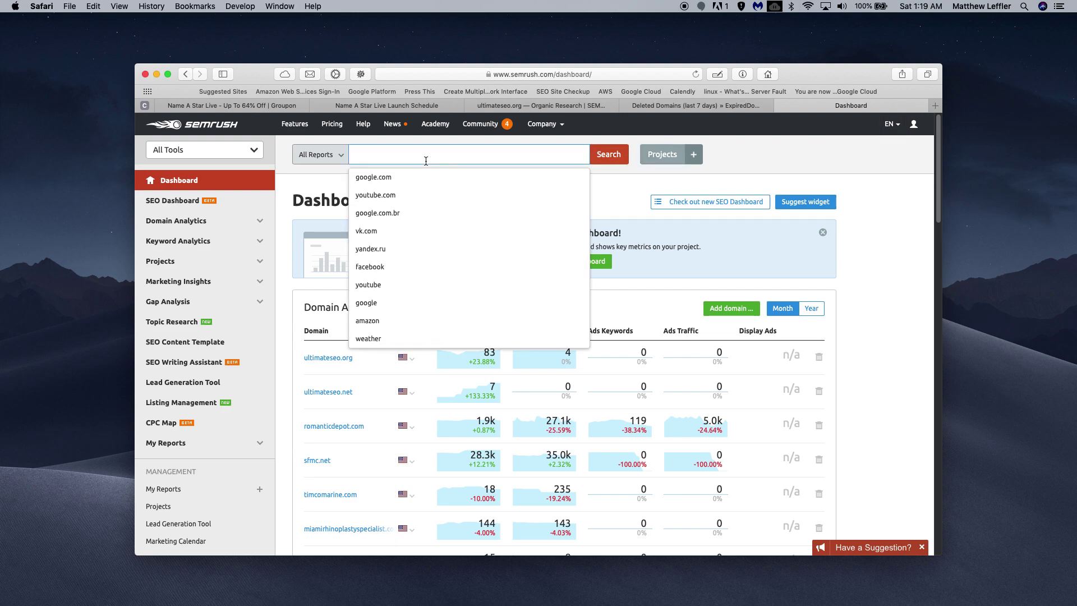
{"action": "type", "text": "sup"}
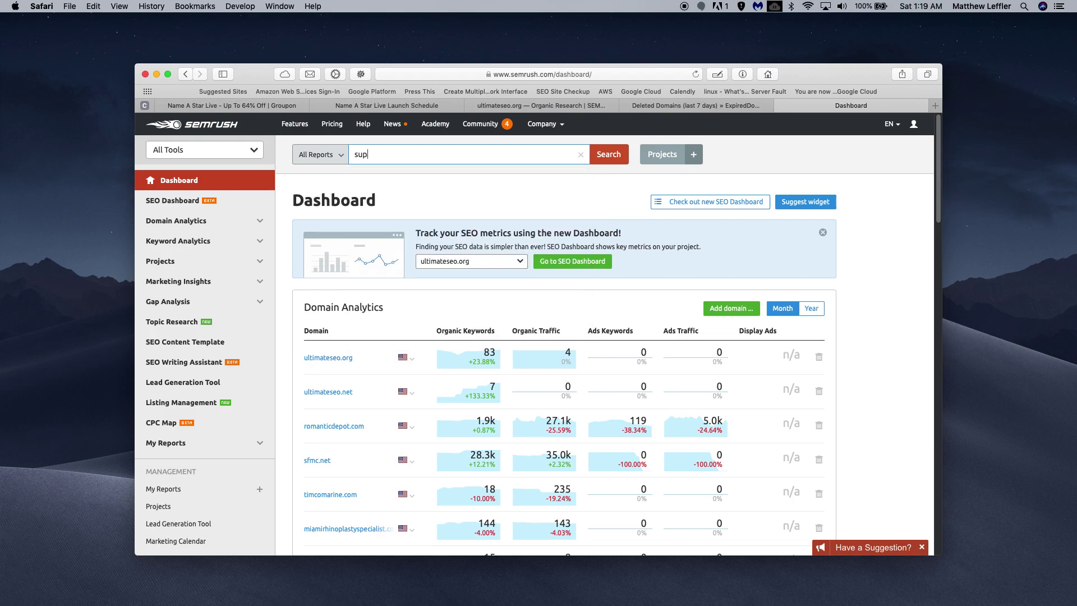
{"action": "type", "text": "erseolinks.info"}
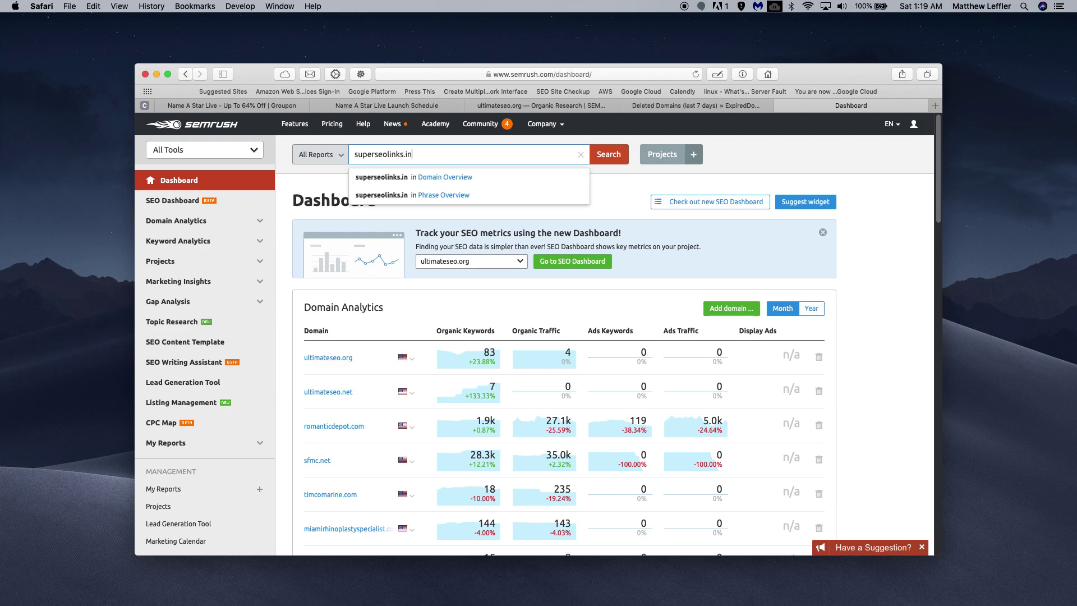
{"action": "left_click", "coordinate": [599, 161]}
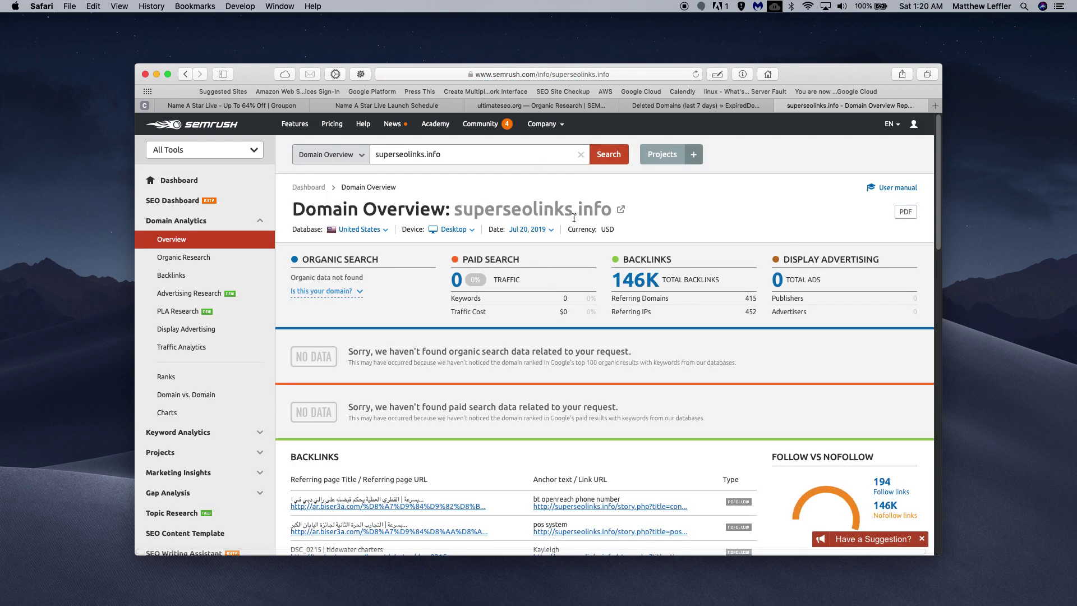
{"action": "left_click", "coordinate": [695, 106]}
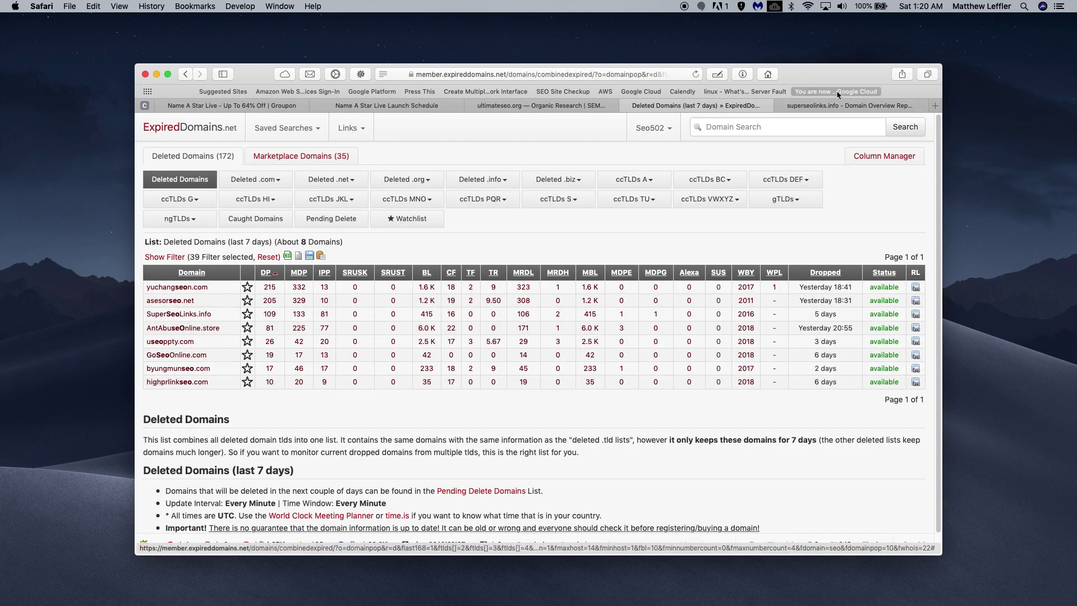
{"action": "left_click", "coordinate": [835, 106]}
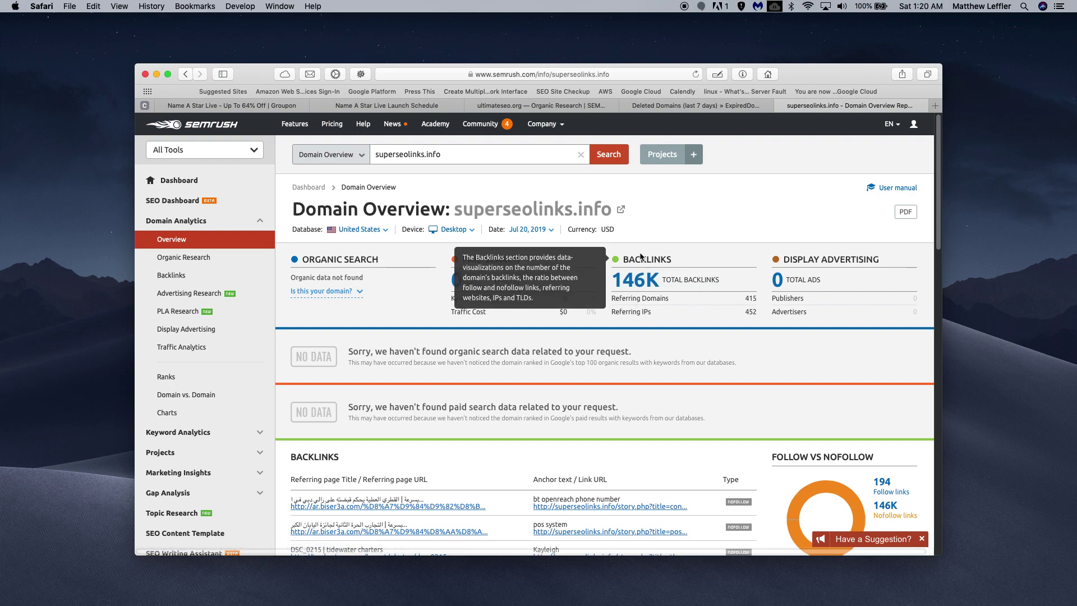
{"action": "left_click", "coordinate": [722, 106]}
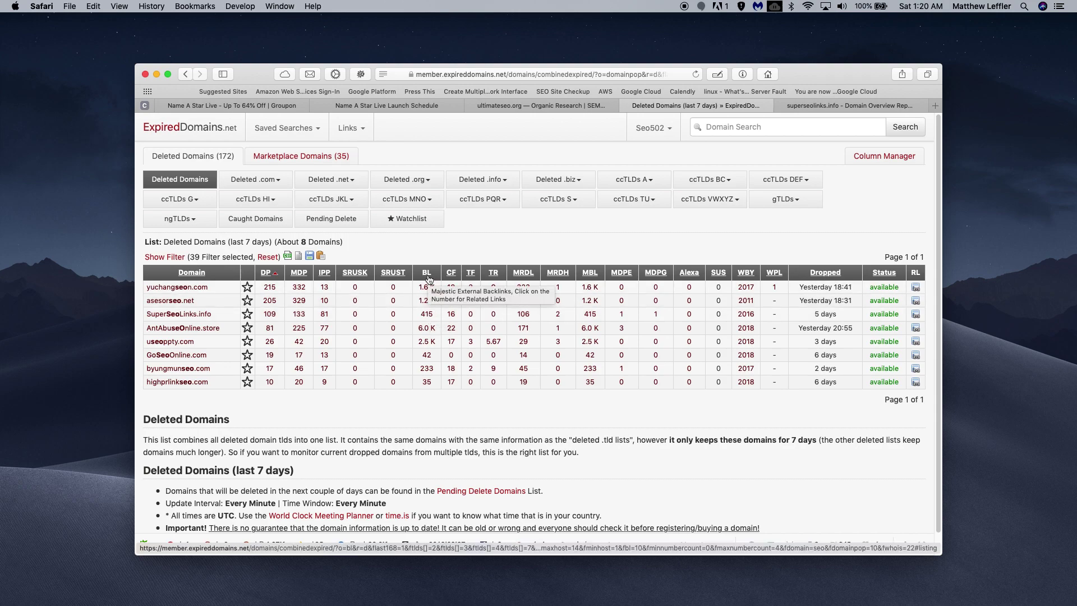
{"action": "left_click", "coordinate": [836, 110]}
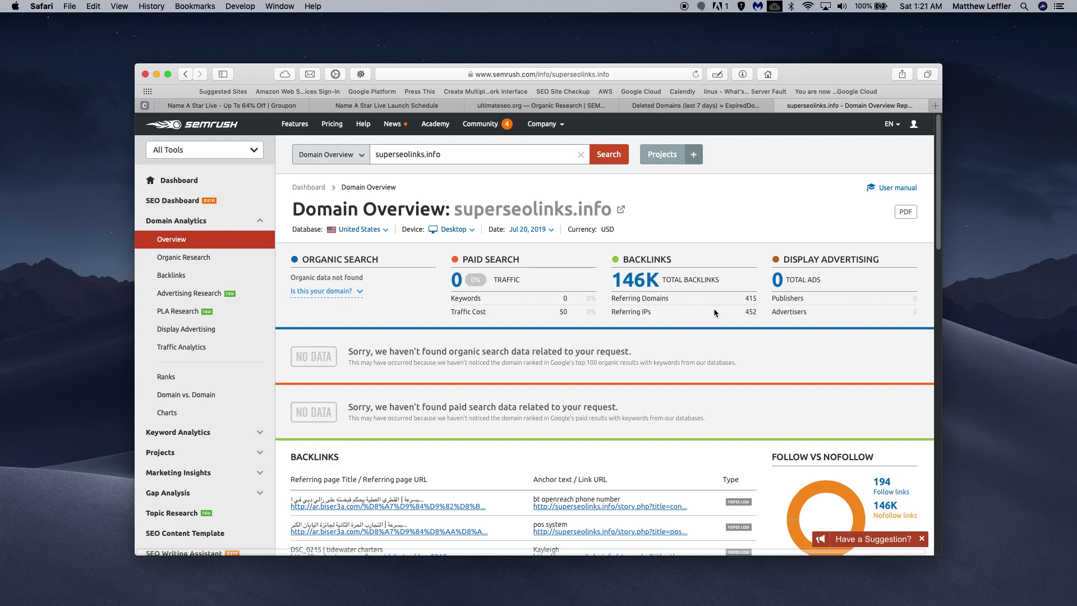
Step: Open superseolinks.info's 146K backlinks report and view its 415 referring domains
{"action": "left_click", "coordinate": [635, 280]}
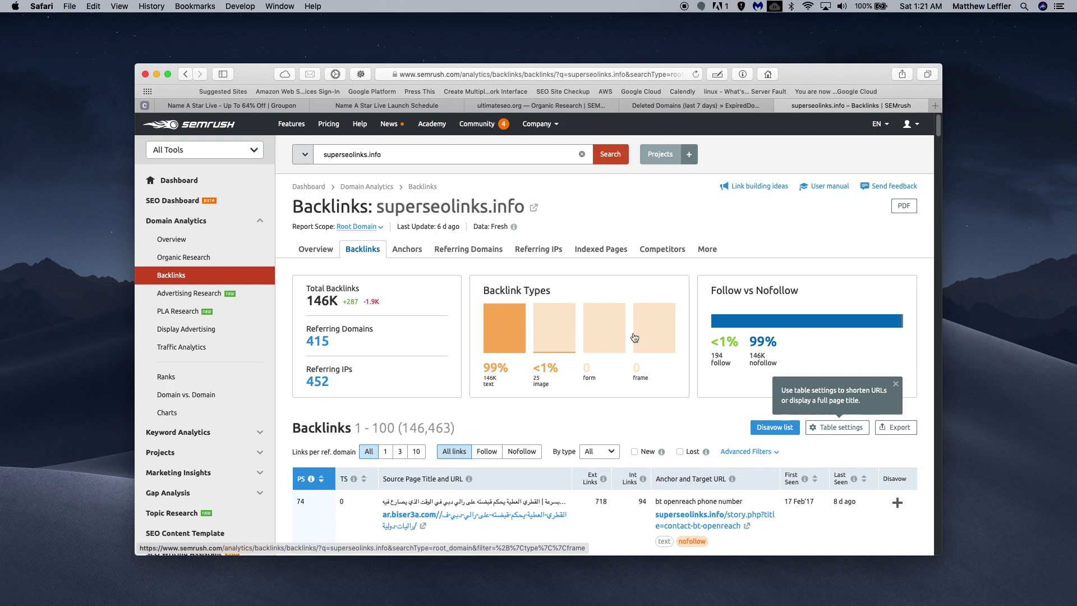
{"action": "left_click", "coordinate": [469, 250]}
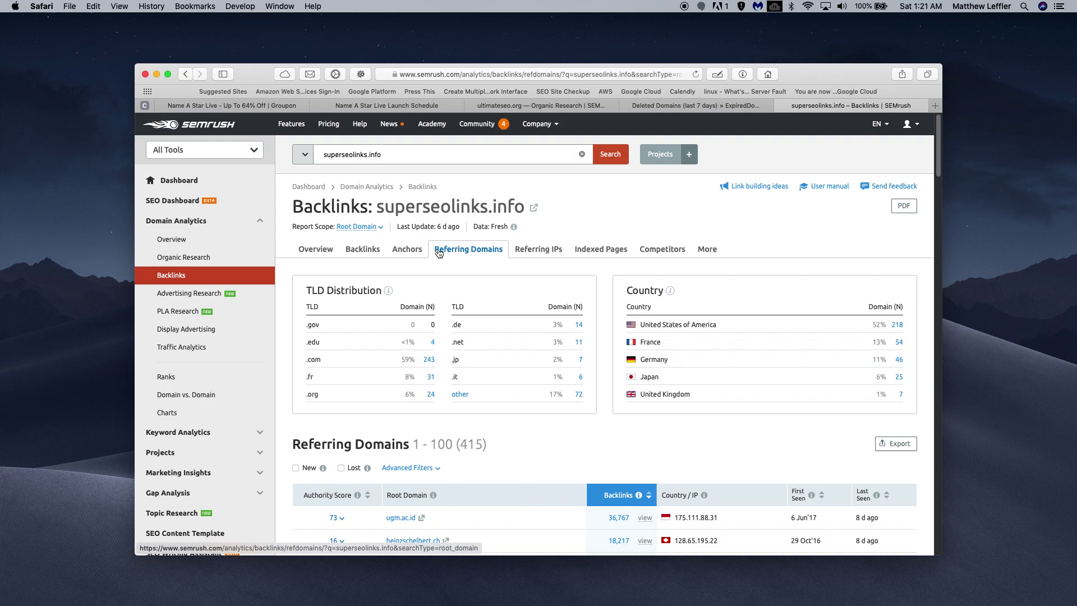
Step: Check superseolinks.info's anchor texts, then return to the ExpiredDomains.net Deleted Domains tab
{"action": "left_click", "coordinate": [412, 254]}
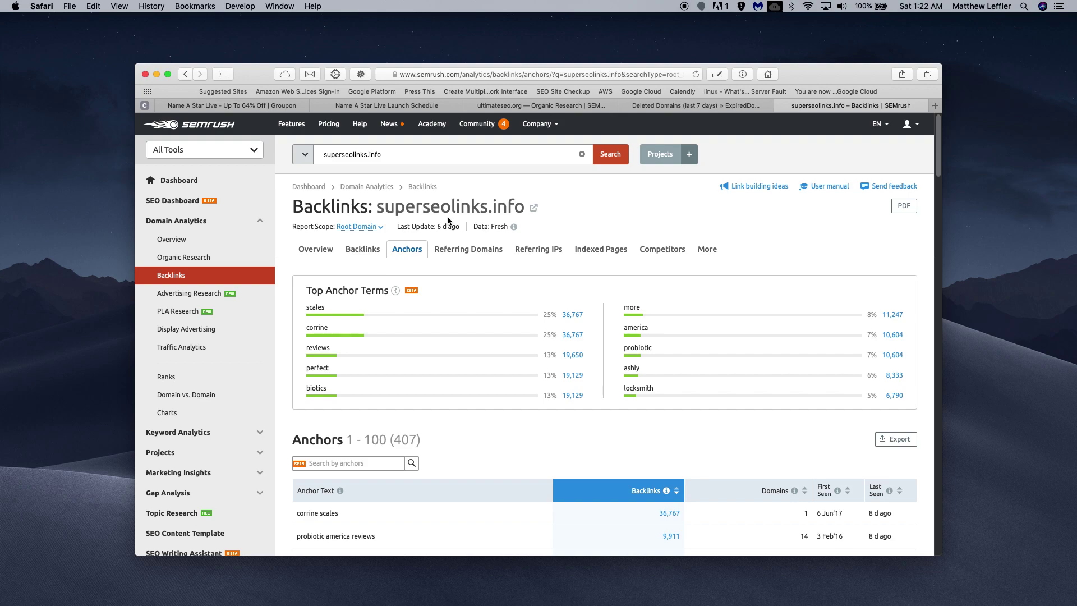
{"action": "left_click", "coordinate": [696, 107]}
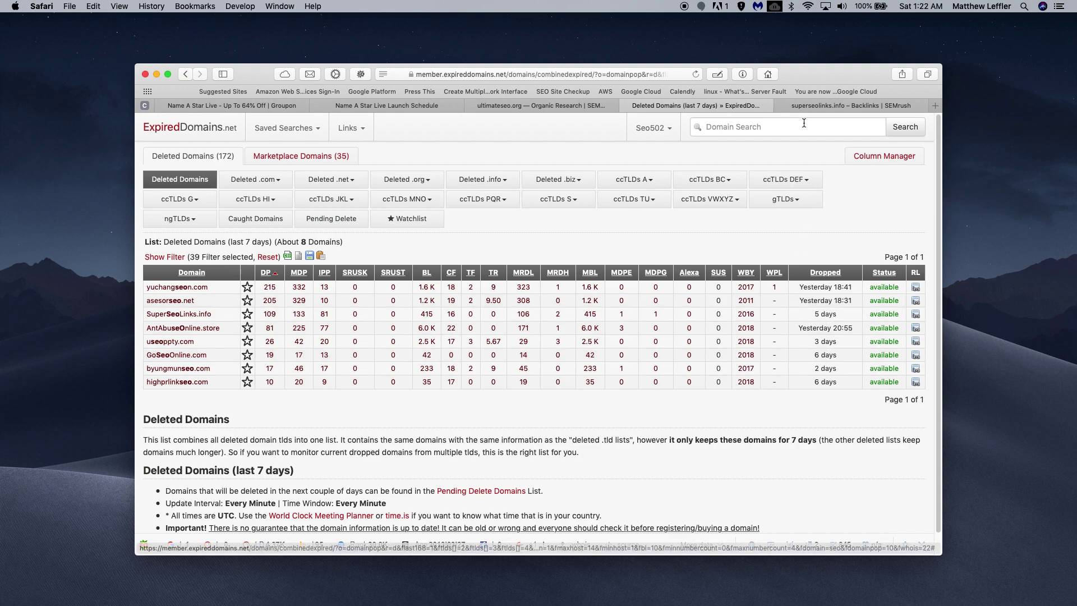
{"action": "left_click", "coordinate": [814, 106]}
{"action": "left_click", "coordinate": [475, 152]}
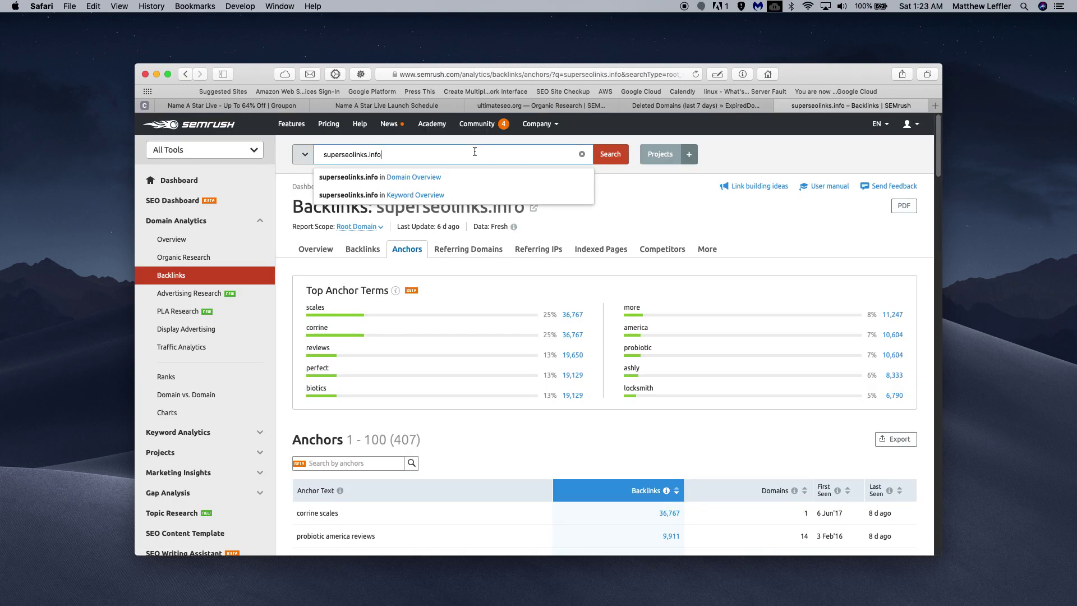
{"action": "key", "text": "super+a"}
{"action": "type", "text": "goseoonline"}
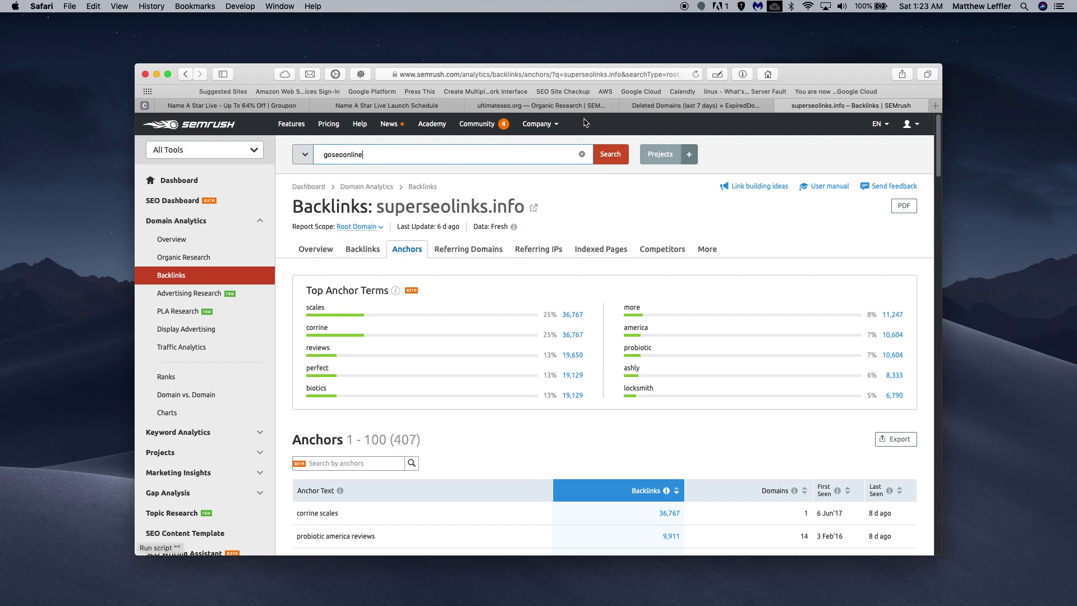
{"action": "left_click", "coordinate": [696, 105]}
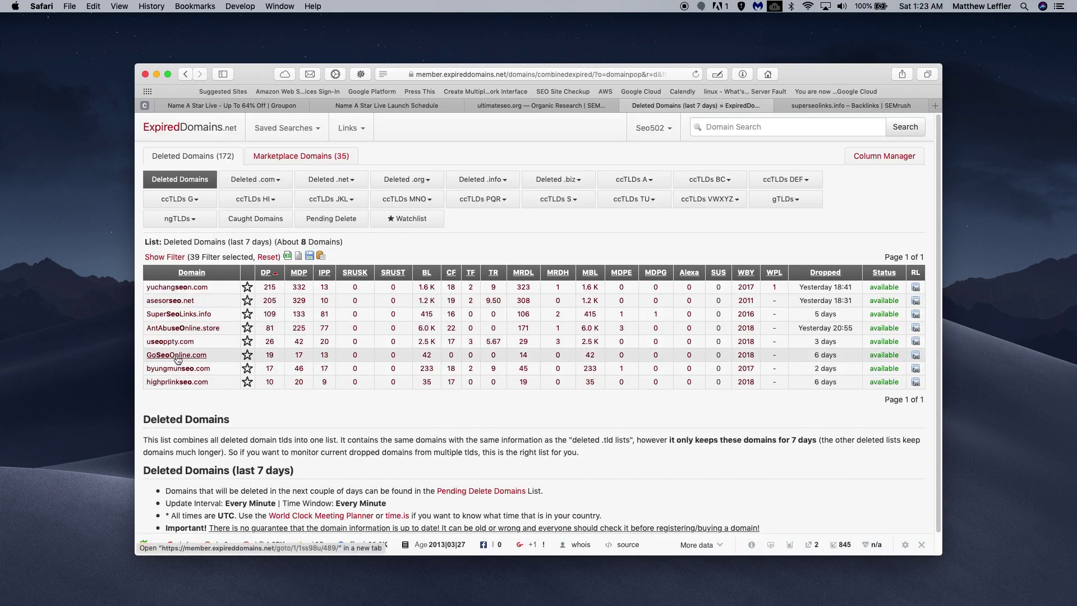
{"action": "left_click", "coordinate": [853, 107]}
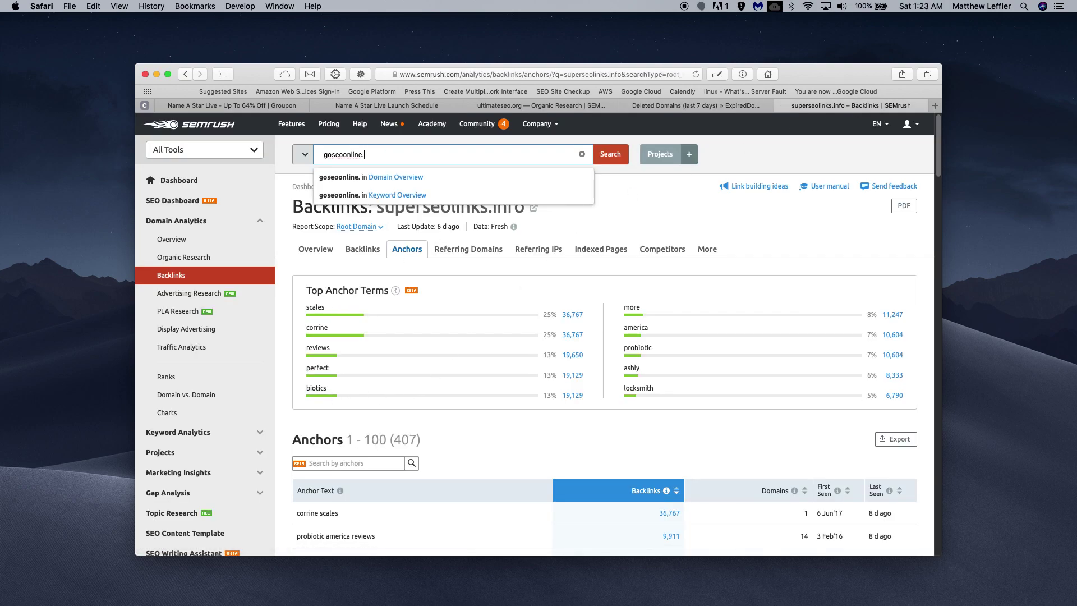
Step: Look up goseoonline.com backlinks and scroll through its 58 anchors, led by 'seo free tools new'
{"action": "type", "text": ".com"}
{"action": "key", "text": "Return"}
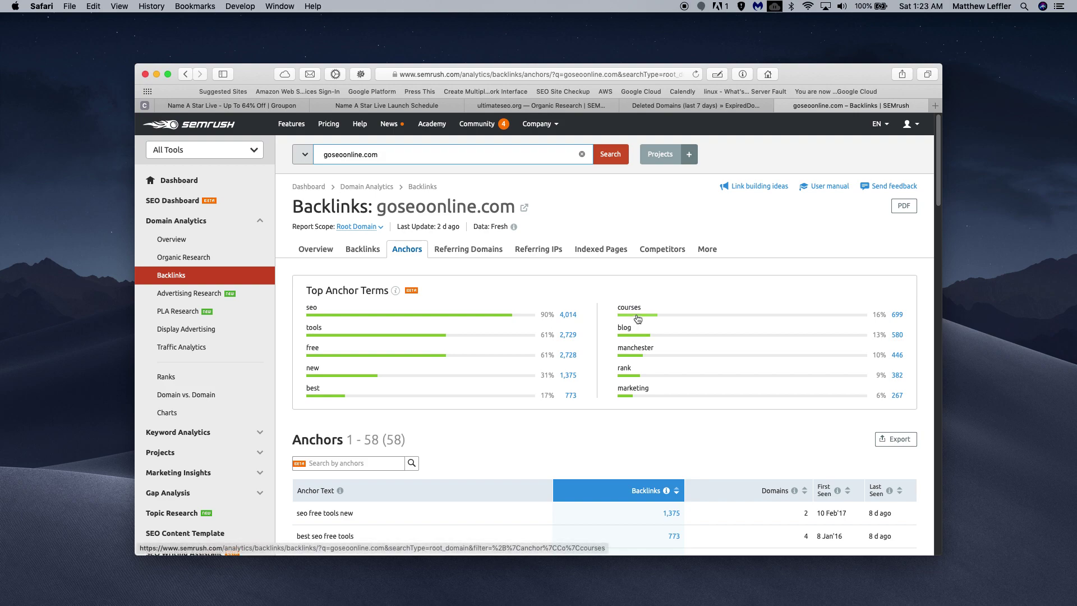
{"action": "scroll", "coordinate": [500, 436], "scroll_direction": "down", "scroll_amount": 1}
{"action": "scroll", "coordinate": [500, 435], "scroll_direction": "down", "scroll_amount": 5}
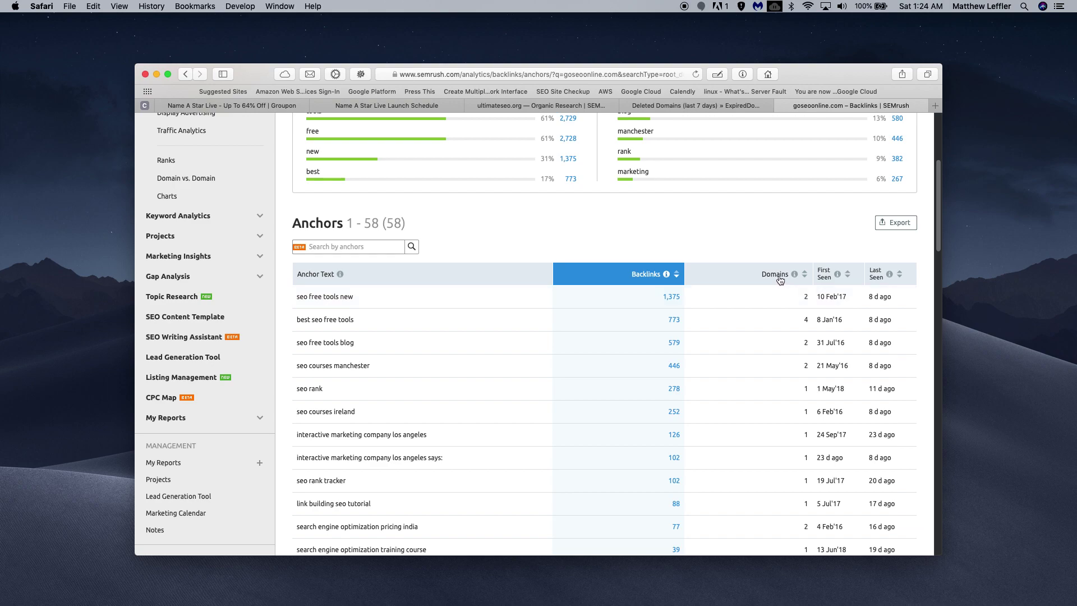
{"action": "scroll", "coordinate": [701, 305], "scroll_direction": "up", "scroll_amount": 3}
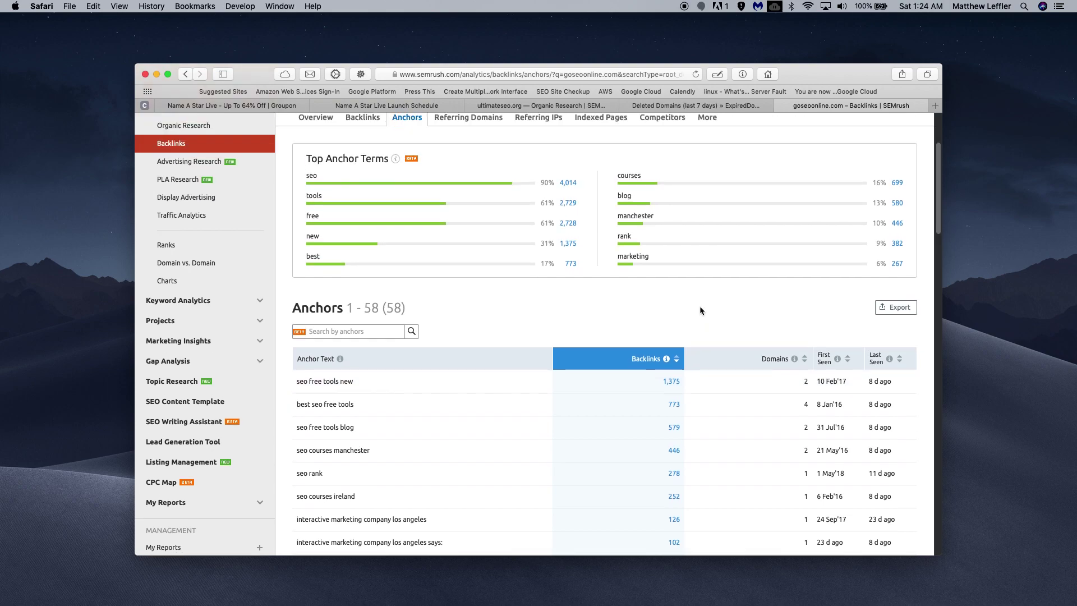
{"action": "scroll", "coordinate": [642, 316], "scroll_direction": "up", "scroll_amount": 2}
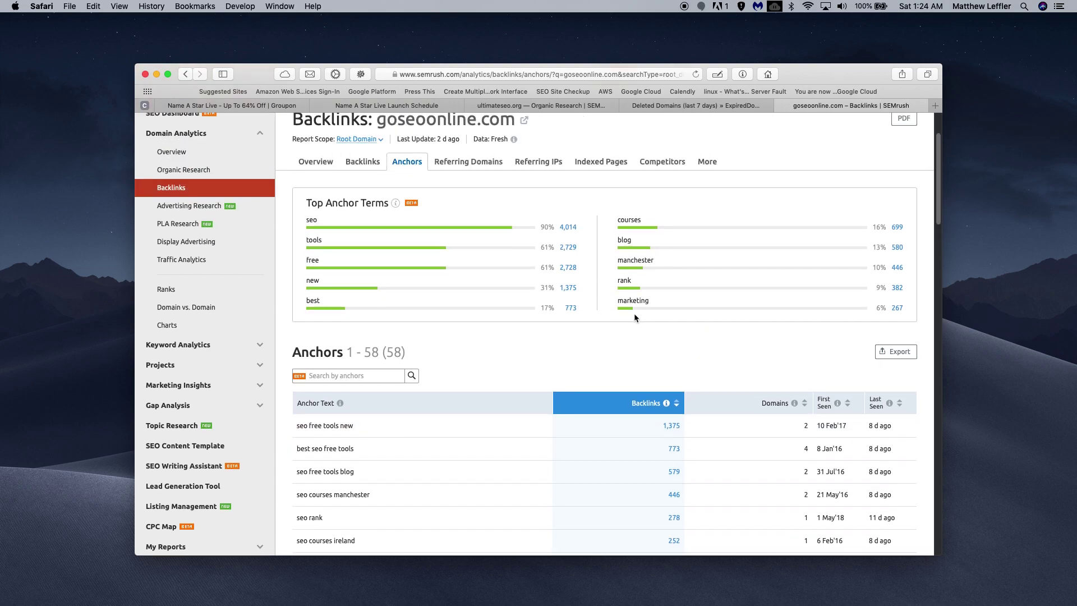
Step: Open goseoonline.com's Referring Domains tab and scroll through the 25 mostly Japanese linking domains
{"action": "left_click", "coordinate": [479, 161]}
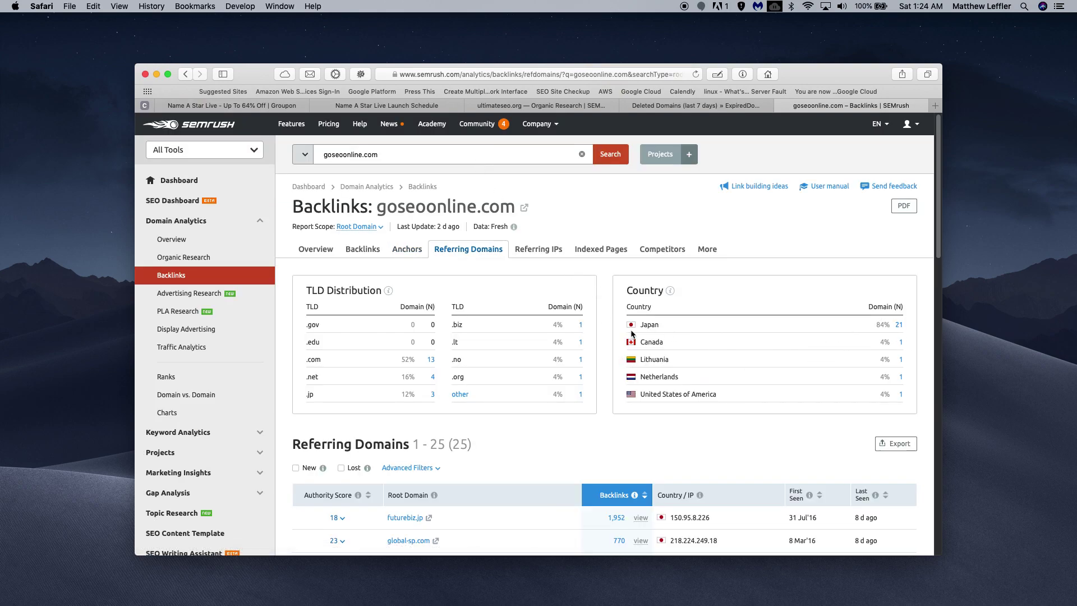
{"action": "scroll", "coordinate": [543, 421], "scroll_direction": "down", "scroll_amount": 5}
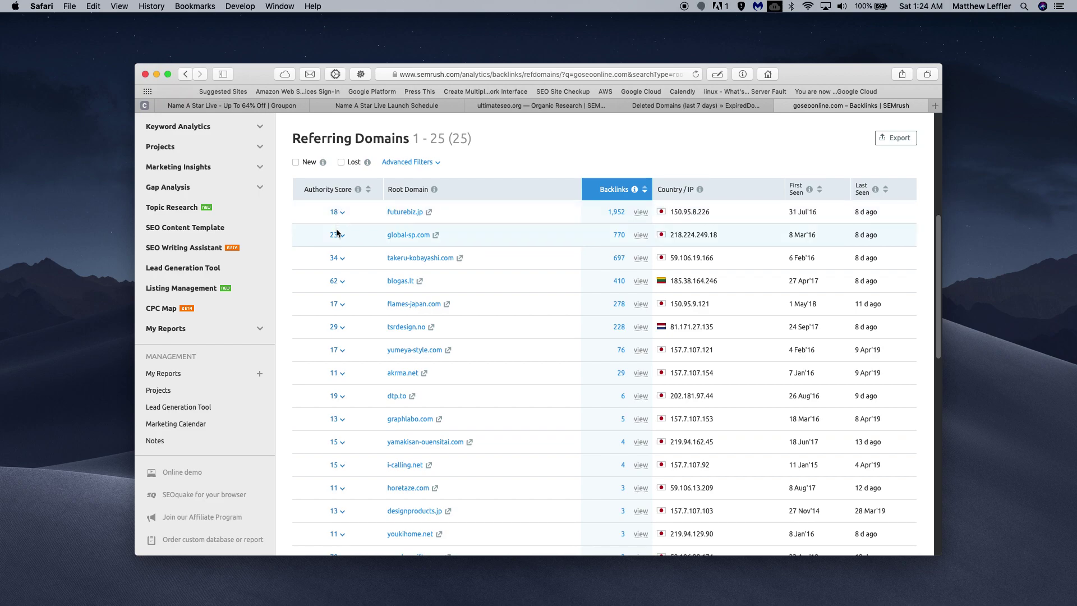
{"action": "scroll", "coordinate": [324, 504], "scroll_direction": "down", "scroll_amount": 3}
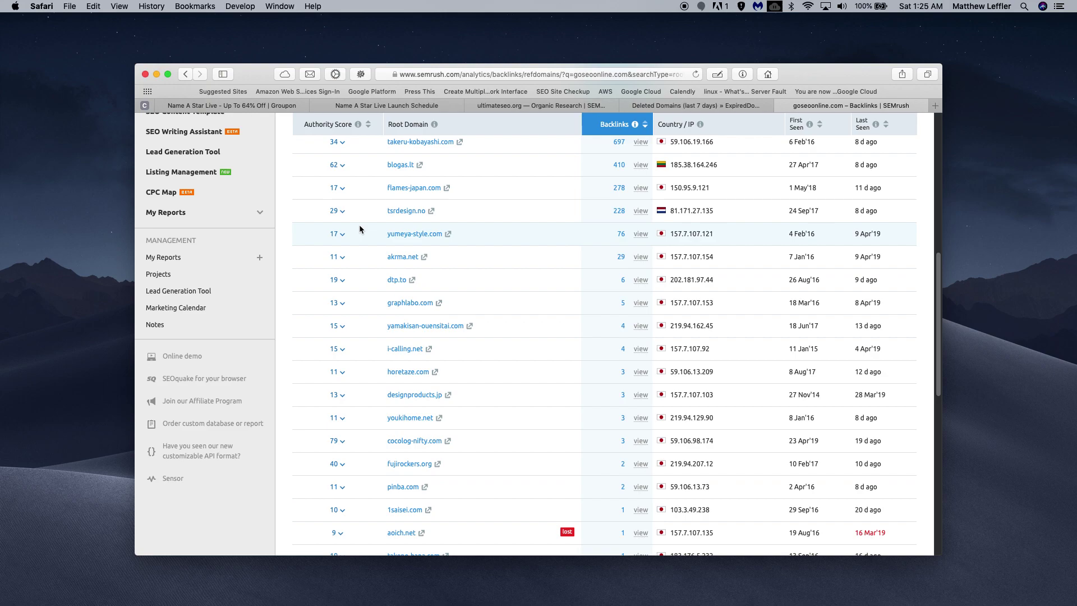
Step: Scroll back to the top of goseoonline.com's referring domains, led by futurebiz.jp with 1,952 backlinks
{"action": "scroll", "coordinate": [359, 229], "scroll_direction": "up", "scroll_amount": 5}
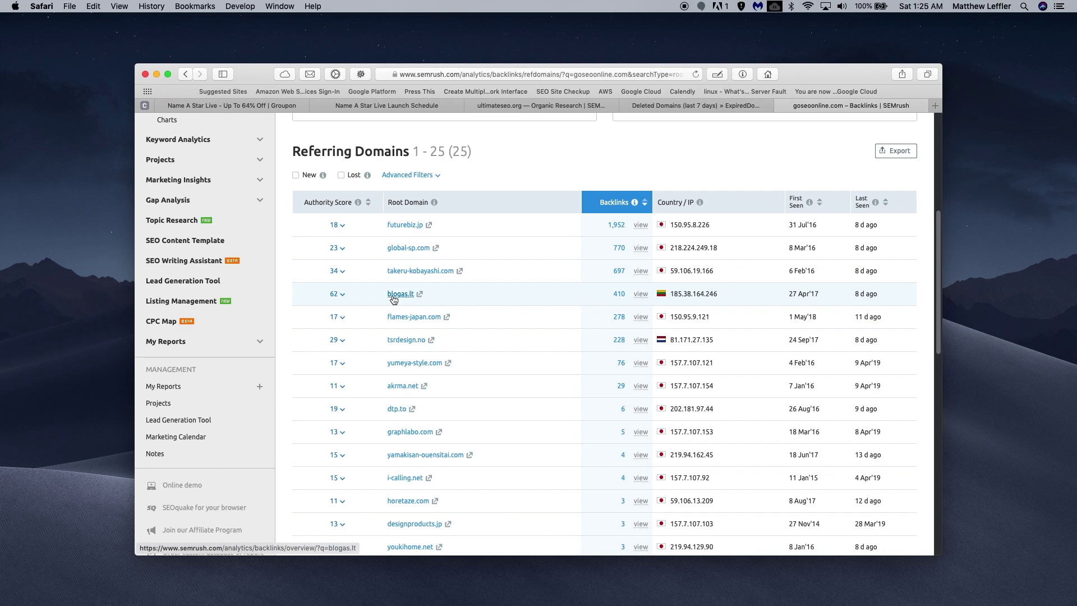
{"action": "scroll", "coordinate": [523, 302], "scroll_direction": "up", "scroll_amount": 5}
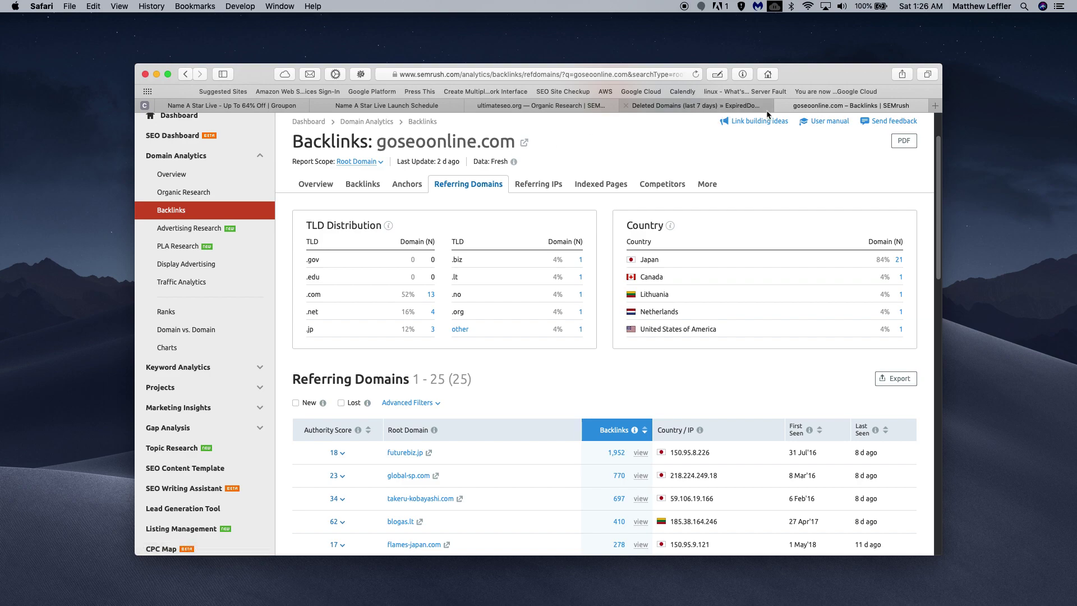
Step: Load namesilo.com in a new tab and enter goseoonline.com in its domain search box
{"action": "left_click", "coordinate": [935, 106]}
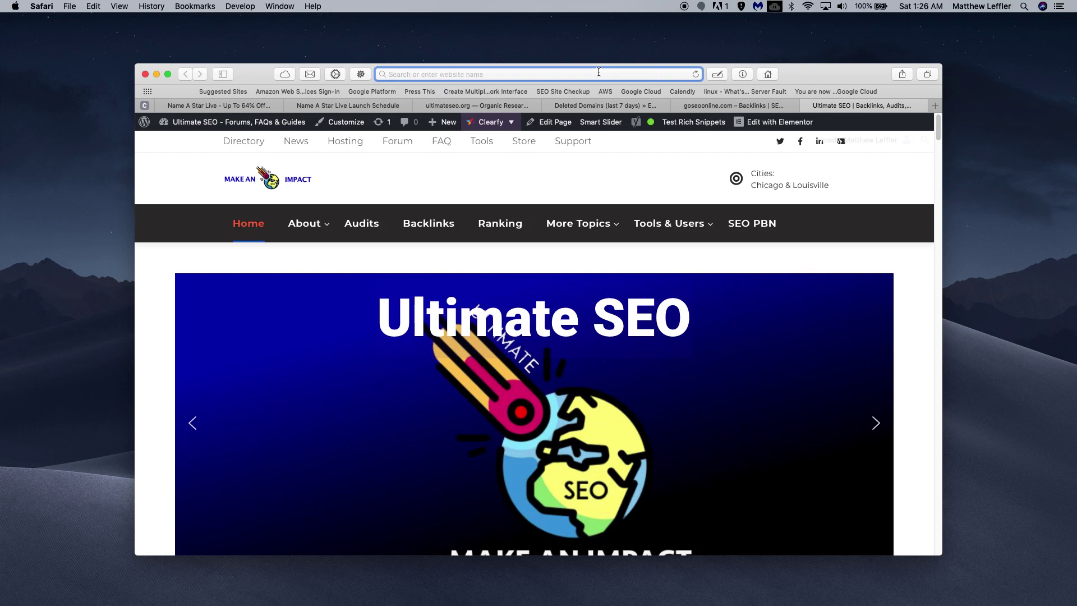
{"action": "type", "text": "namesil"}
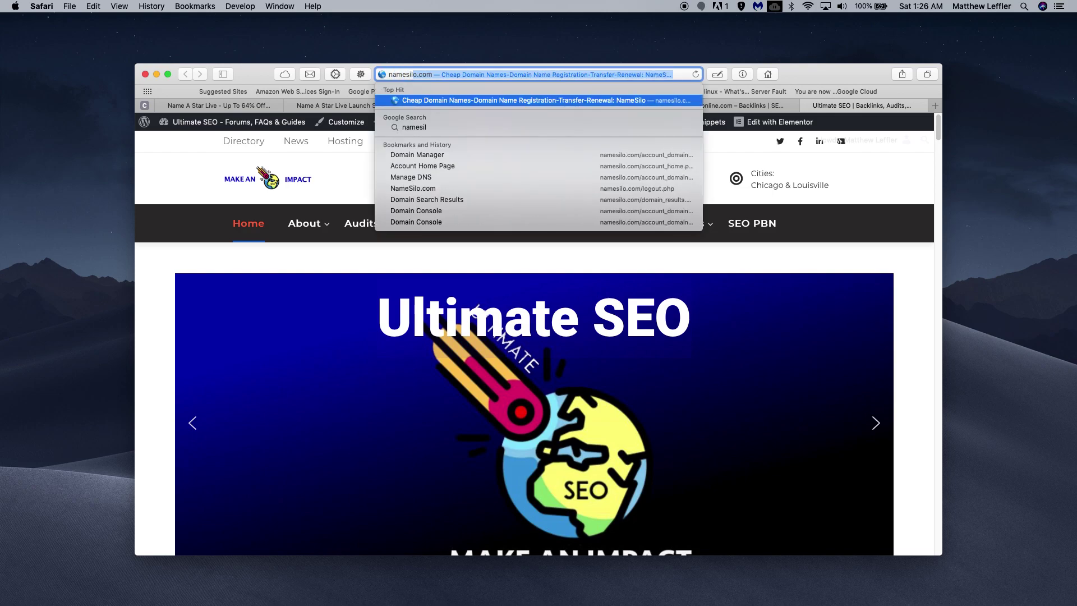
{"action": "type", "text": "o.com"}
{"action": "key", "text": "Return"}
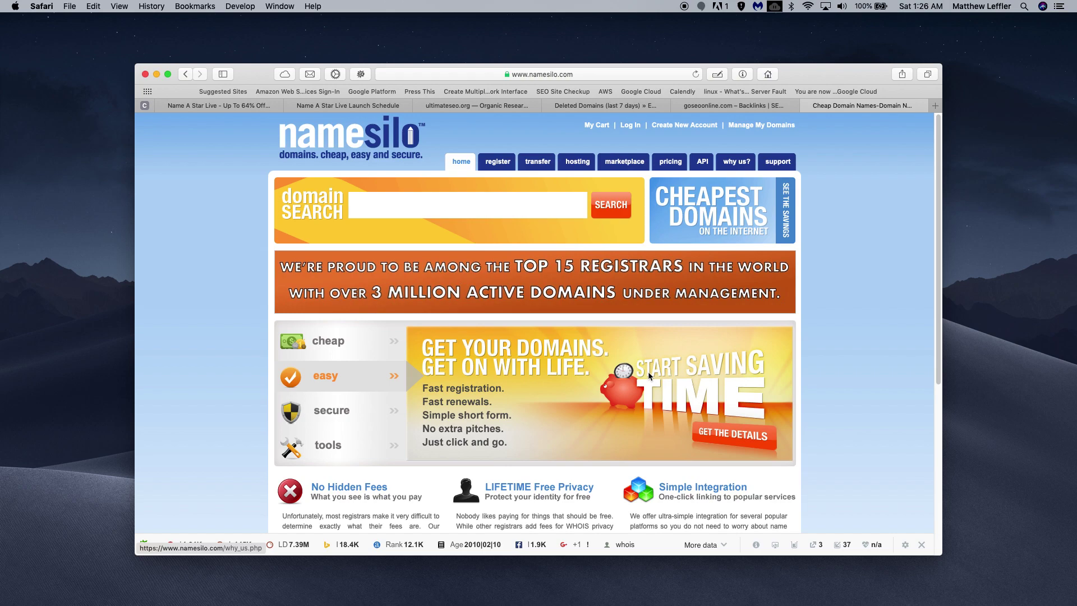
{"action": "left_click", "coordinate": [459, 217]}
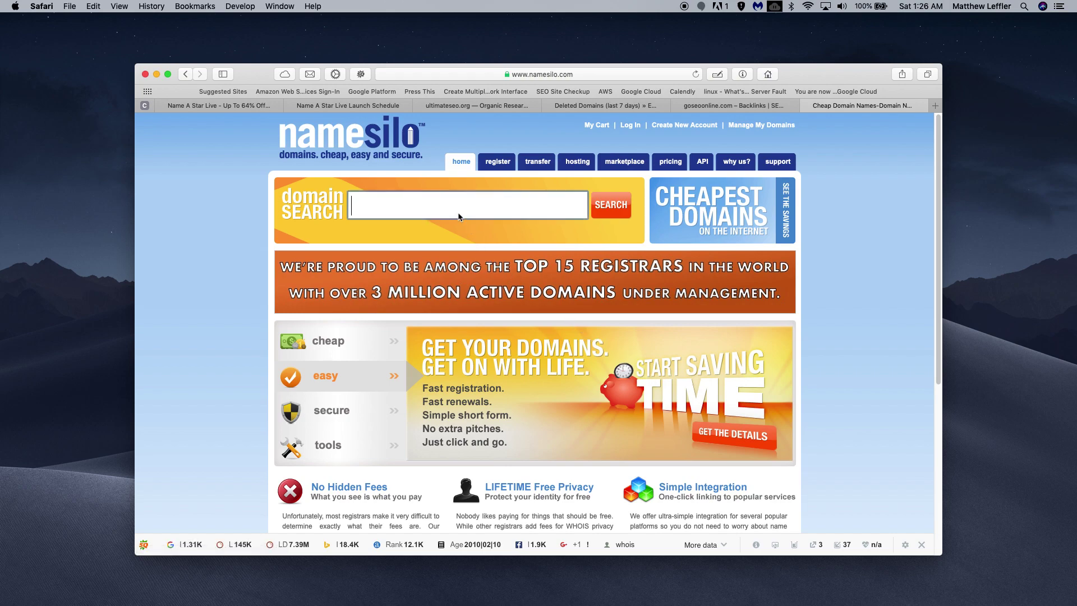
{"action": "type", "text": "gos"}
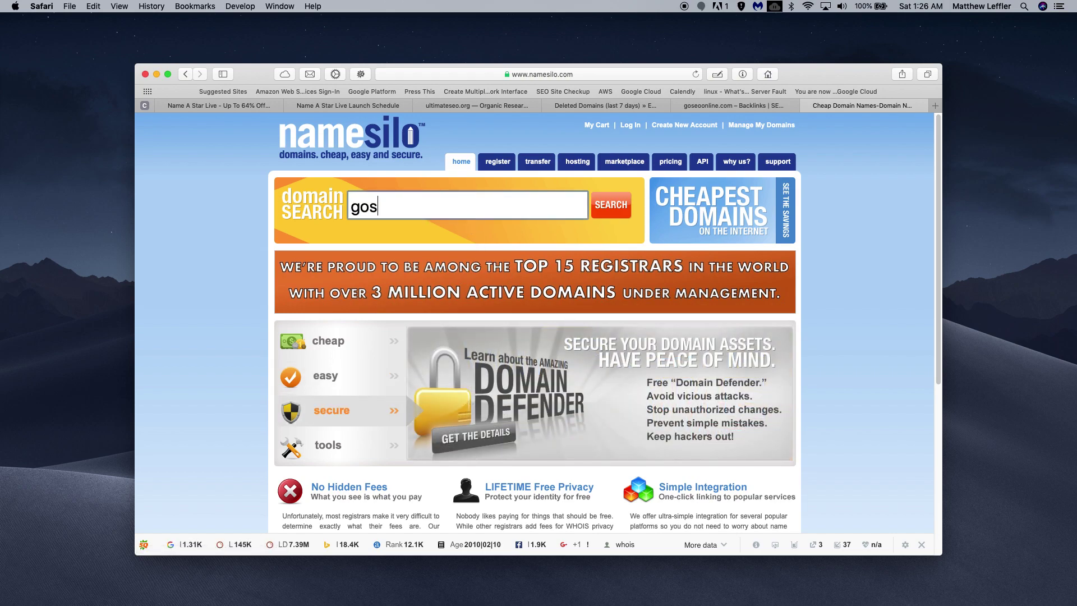
{"action": "type", "text": "eoonline."}
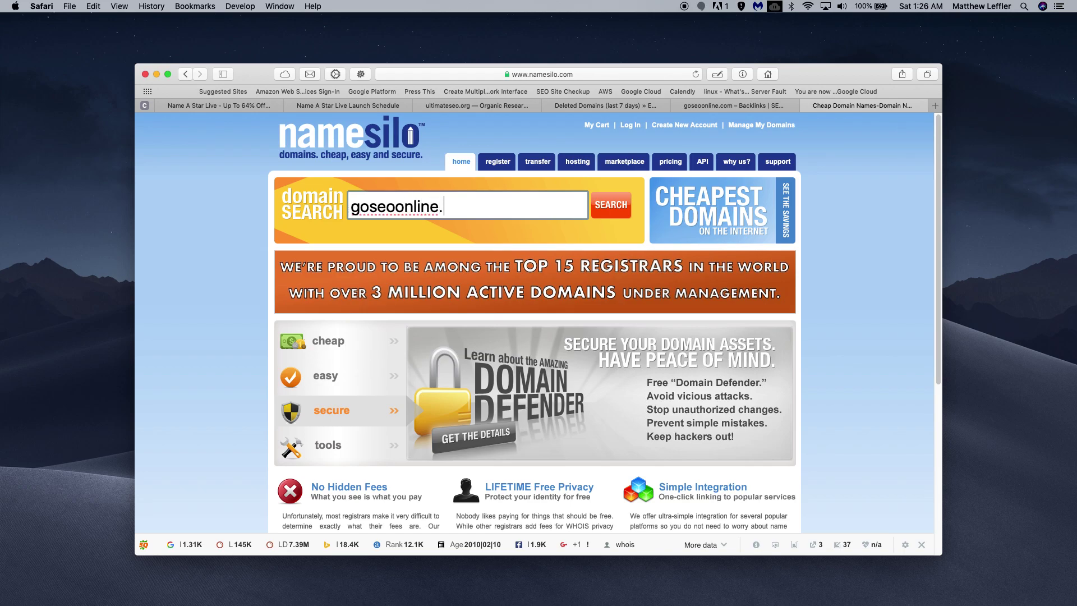
{"action": "type", "text": "com"}
Step: Search goseoonline on NameSilo and select the .com extension at $8.99 for registration
{"action": "key", "text": "Return"}
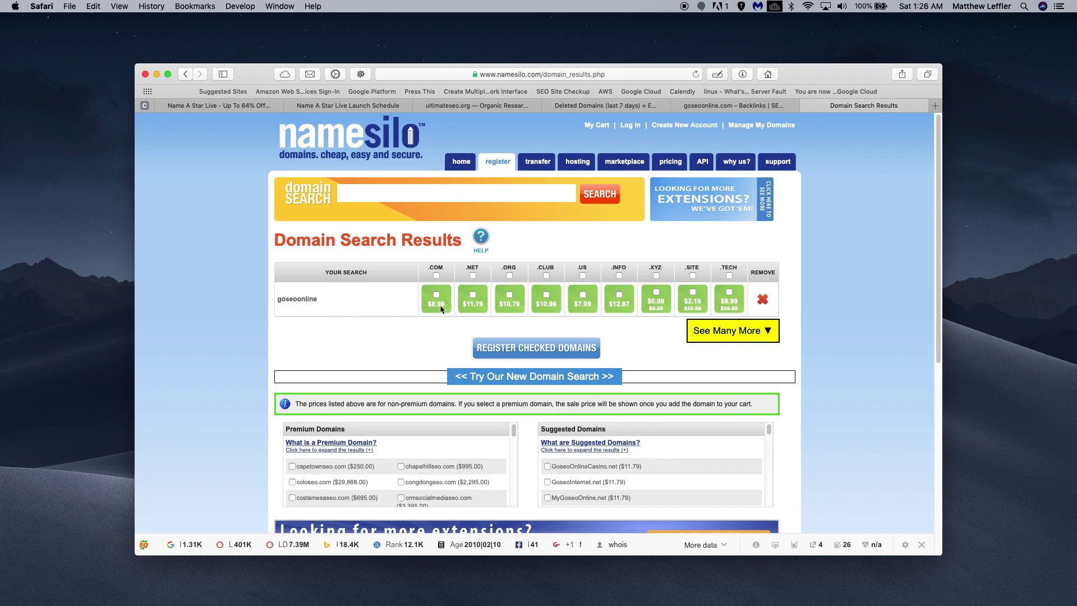
{"action": "left_click", "coordinate": [437, 294]}
Step: Reopen the goseoonline.com Anchors report in SEMrush and scroll to the anchor table led by 'seo'
{"action": "left_click", "coordinate": [723, 107]}
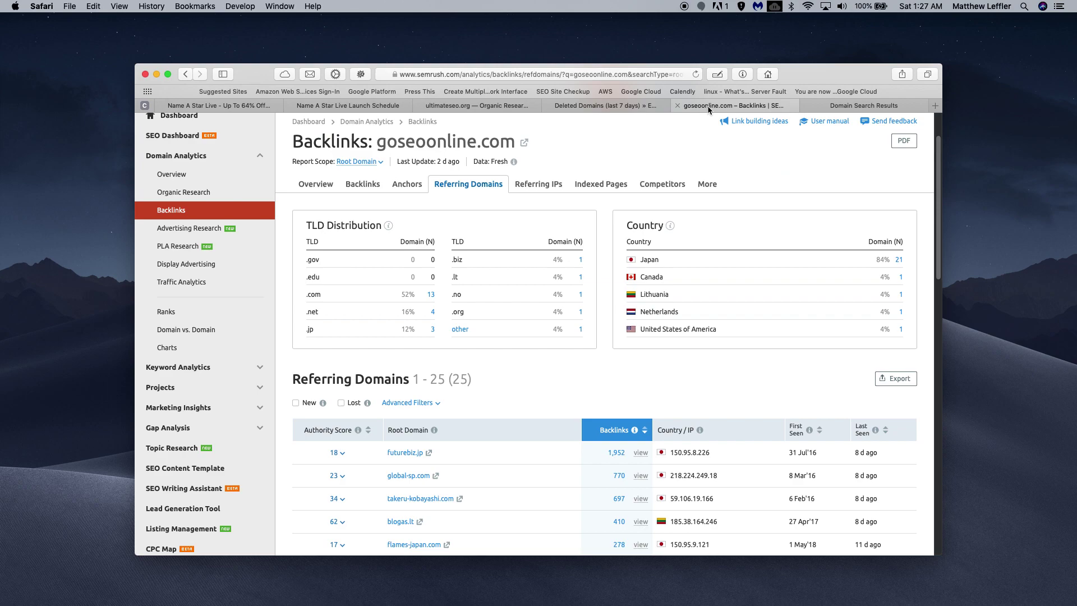
{"action": "left_click", "coordinate": [407, 184]}
{"action": "scroll", "coordinate": [505, 456], "scroll_direction": "down", "scroll_amount": 5}
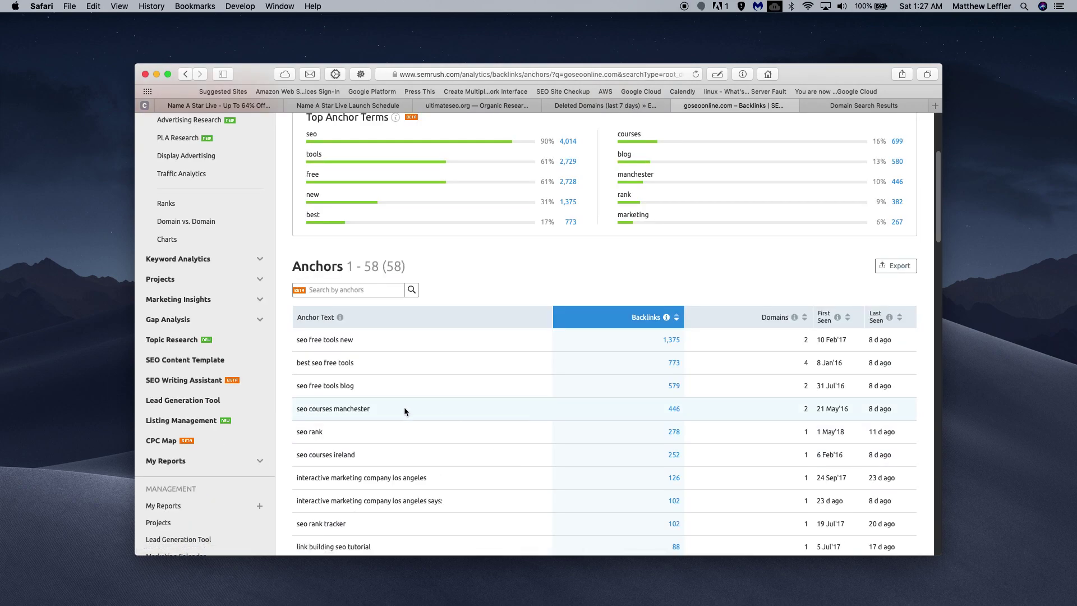